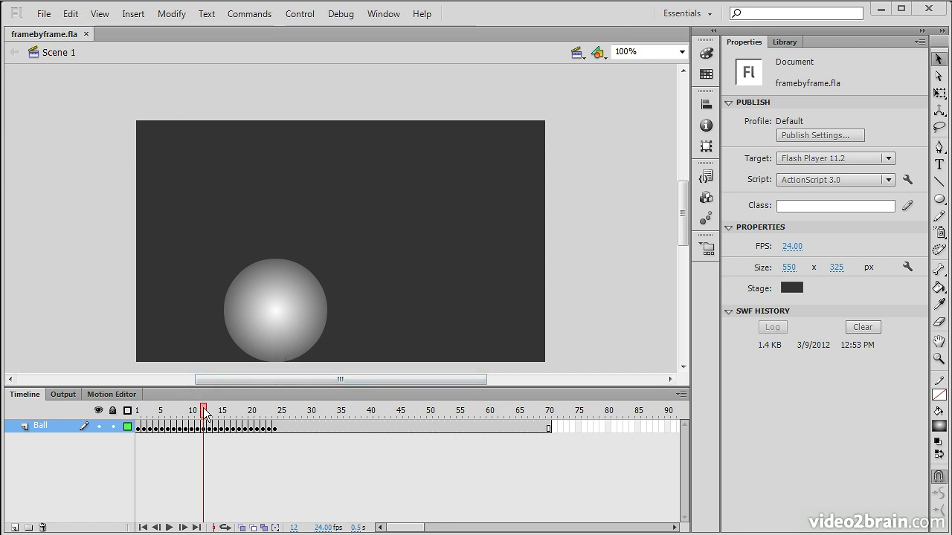
- Turn on onion skin and scrub frames 6 to 13 to compare the ghosted ball positions
mouse_move(205, 416)
left_mouse_down()
mouse_move(140, 415)
mouse_move(230, 415)
mouse_move(136, 415)
mouse_move(287, 416)
mouse_move(137, 414)
mouse_move(276, 414)
mouse_move(145, 415)
mouse_move(191, 414)
left_mouse_up()
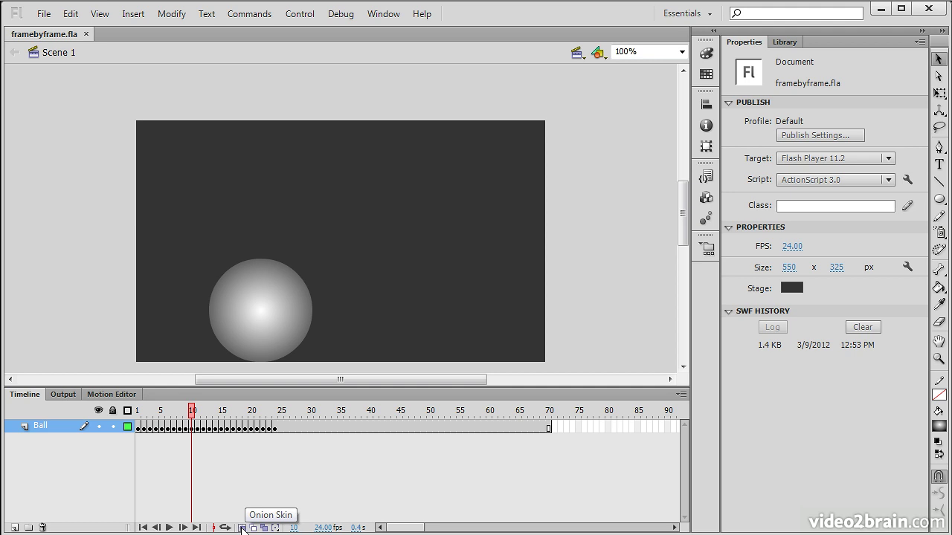
left_click(242, 528)
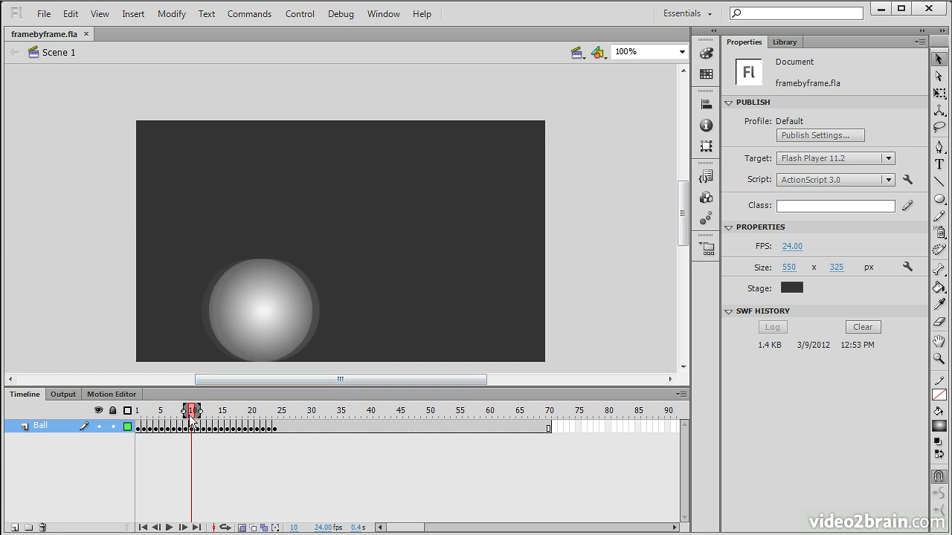
left_click_drag(191, 415, 172, 418)
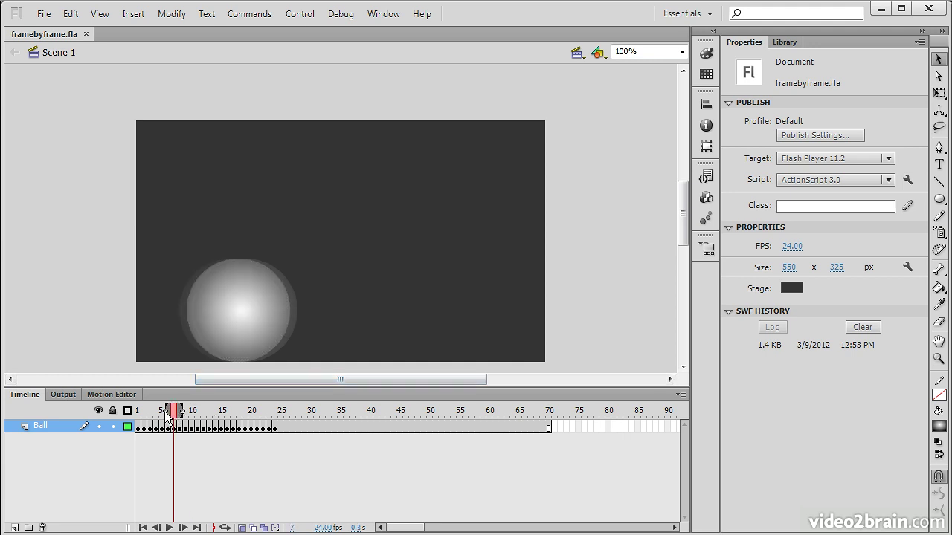
left_click(169, 430)
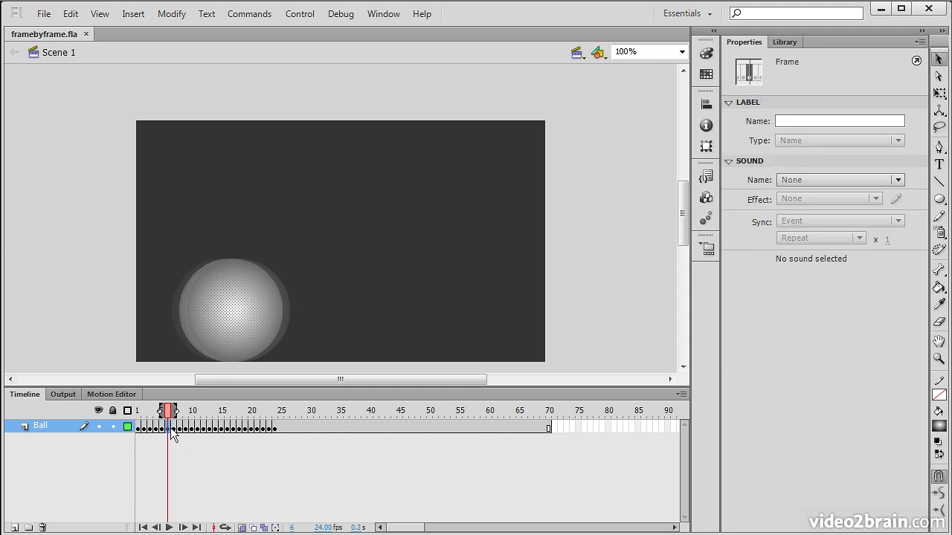
left_click(178, 427)
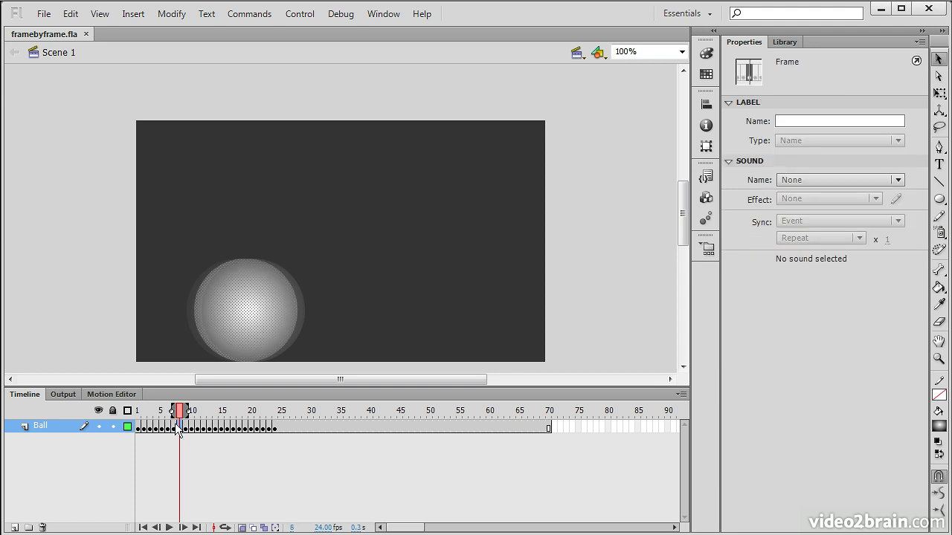
left_click(212, 414)
mouse_move(212, 416)
left_mouse_down()
mouse_move(135, 418)
mouse_move(235, 418)
mouse_move(185, 417)
left_mouse_up()
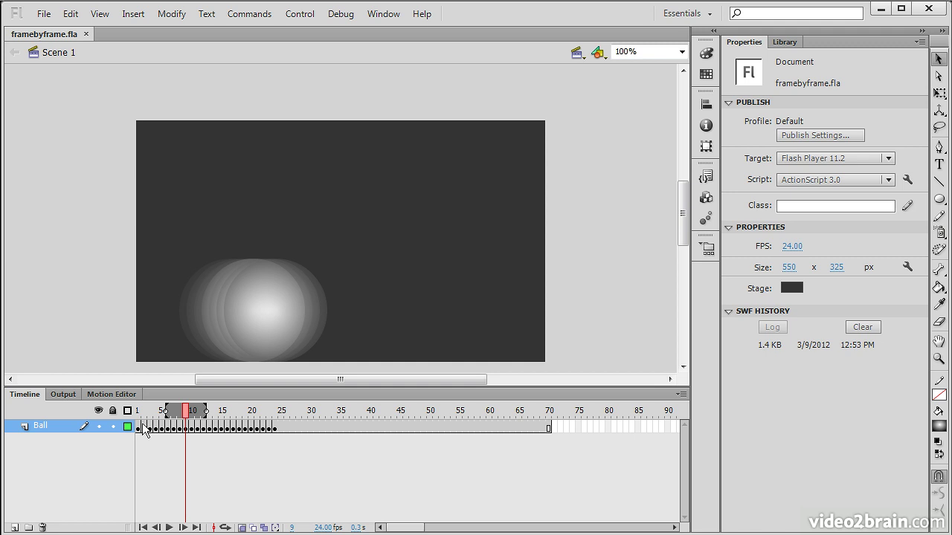
- Insert a keyframe at frame 30 on the Ball layer
left_click(287, 413)
left_click_drag(290, 416, 282, 439)
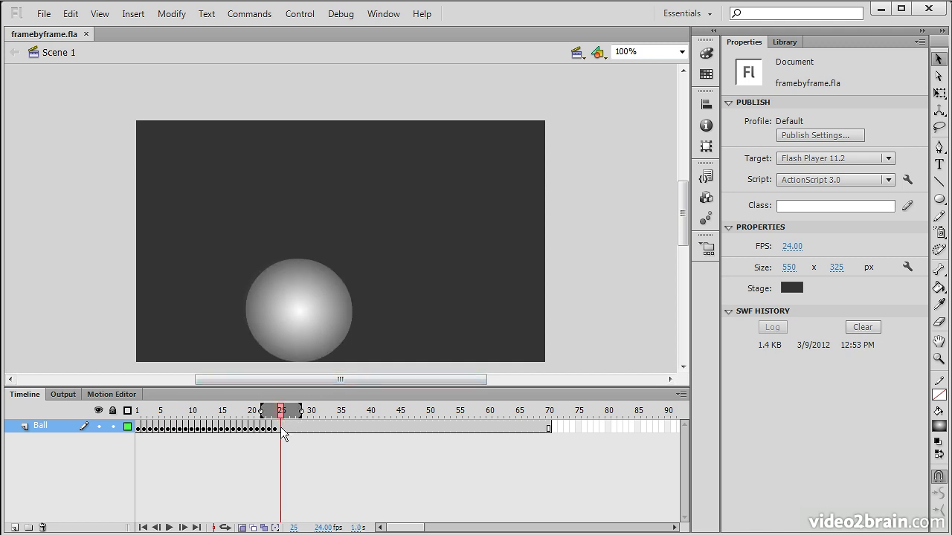
left_click_drag(281, 414, 314, 436)
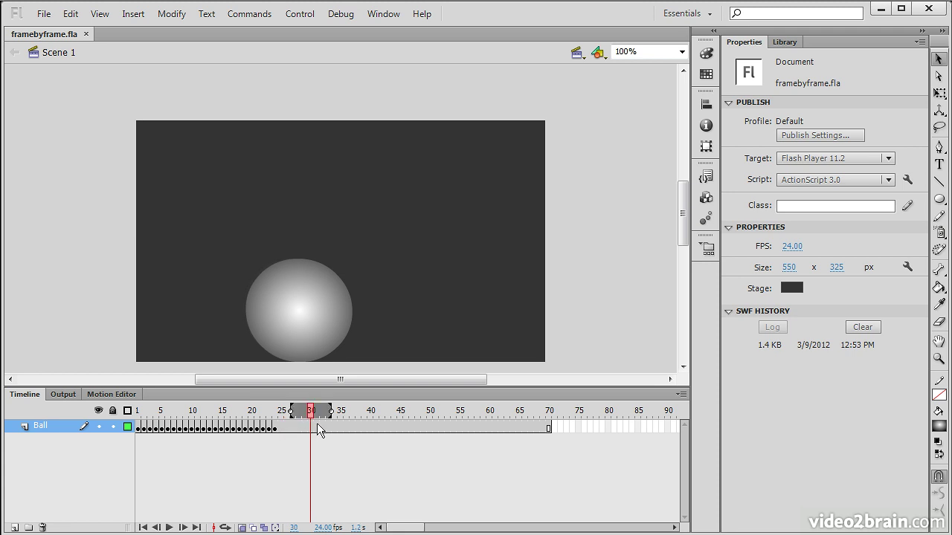
left_click(312, 428)
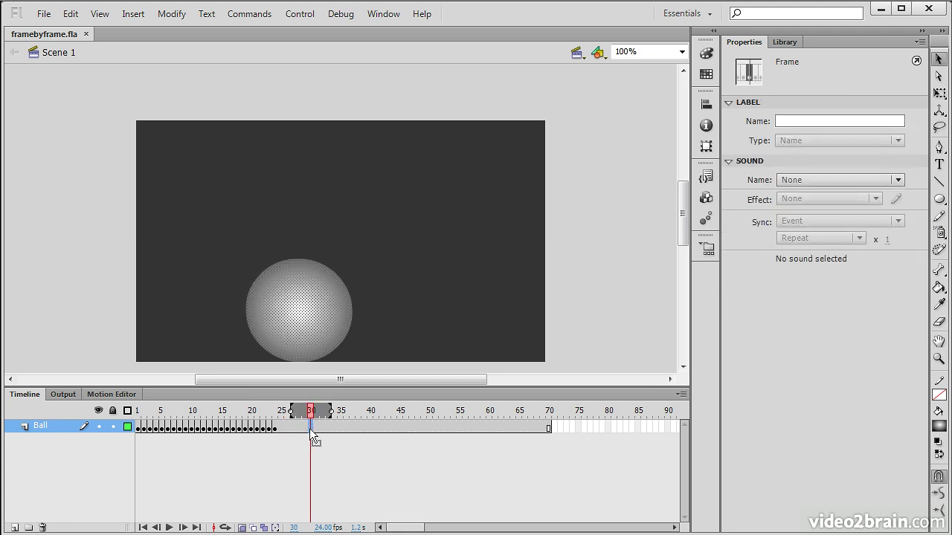
right_click(310, 429)
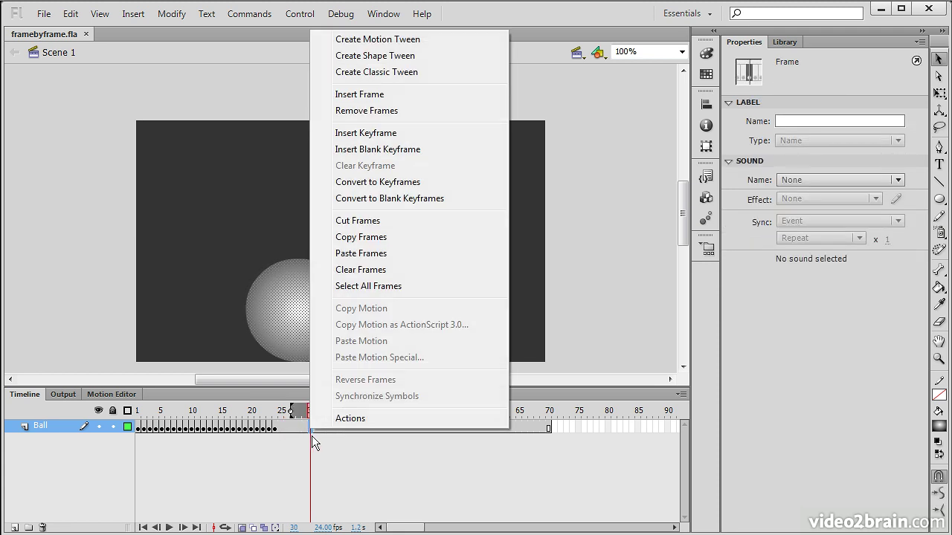
left_click(394, 135)
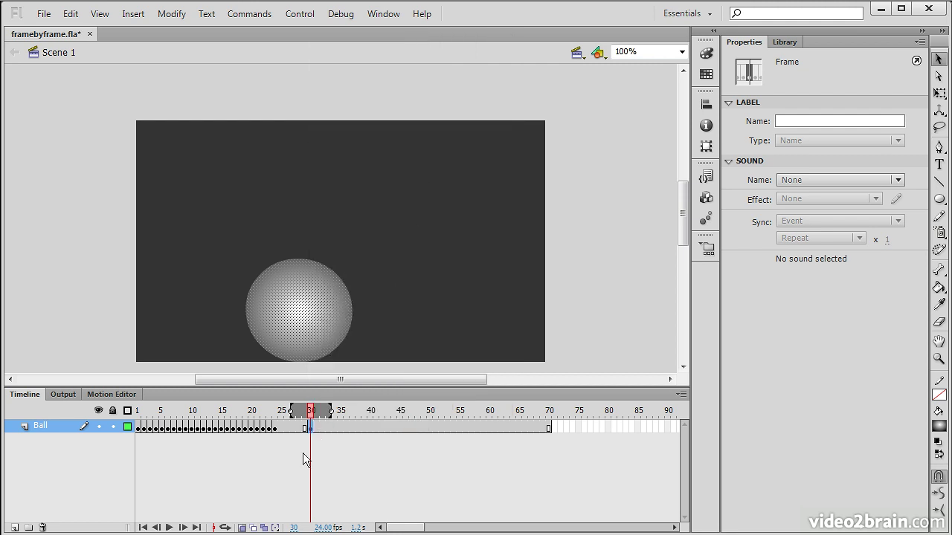
- Add keyframes at frames 31 and 32 on the Ball layer
left_click(315, 414)
left_click(318, 435)
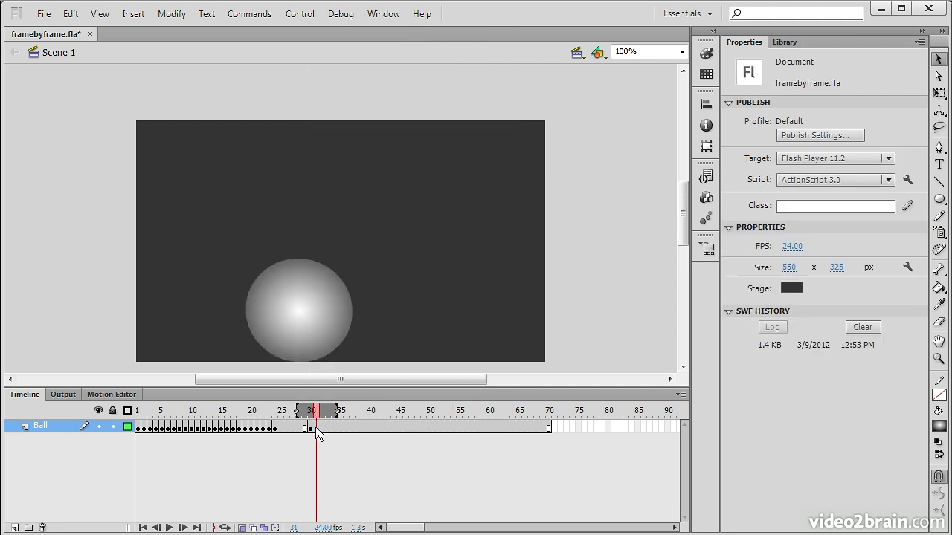
left_click(316, 429)
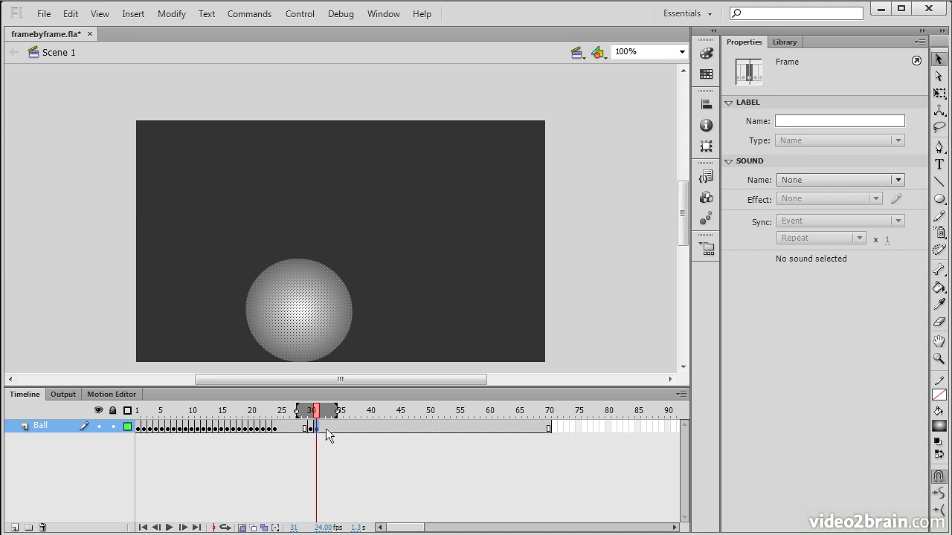
left_click(323, 428)
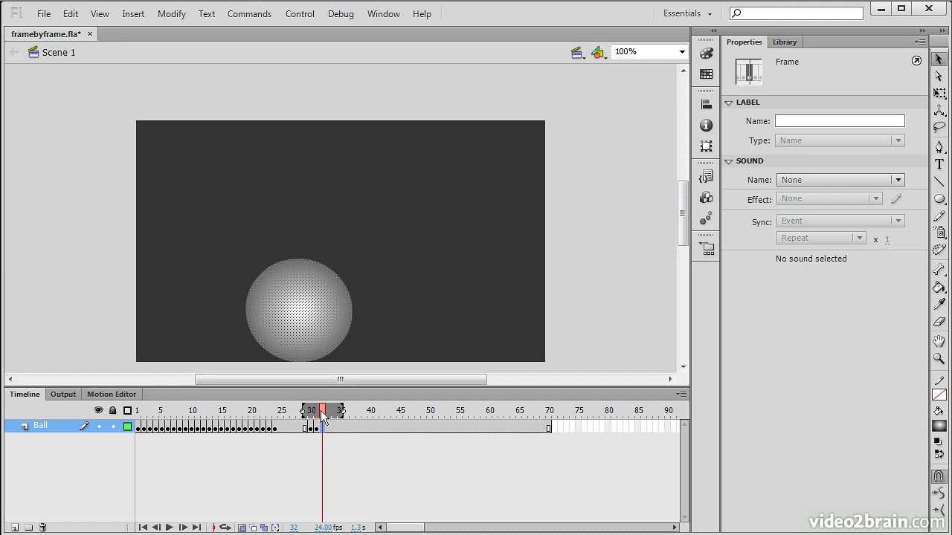
- Nudge the ball right once on frame 31 and twice on frame 32
key("comma")
left_click(331, 342)
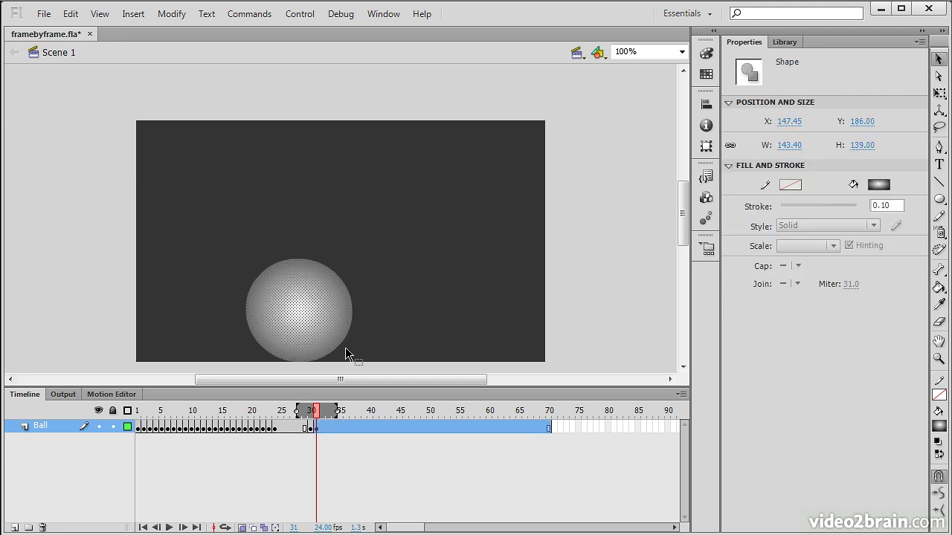
key("Right")
key("Right")
key("Right")
key("Right")
key("Right")
key("Right")
key("Right")
key("Right")
key("Right")
key("Right")
key("Right")
key("Right")
key("Right")
key("Right")
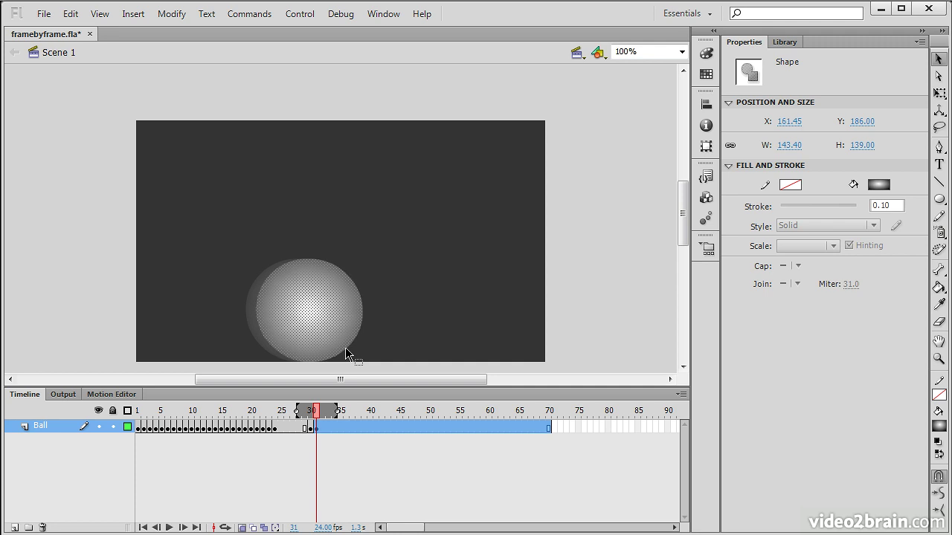
key("period")
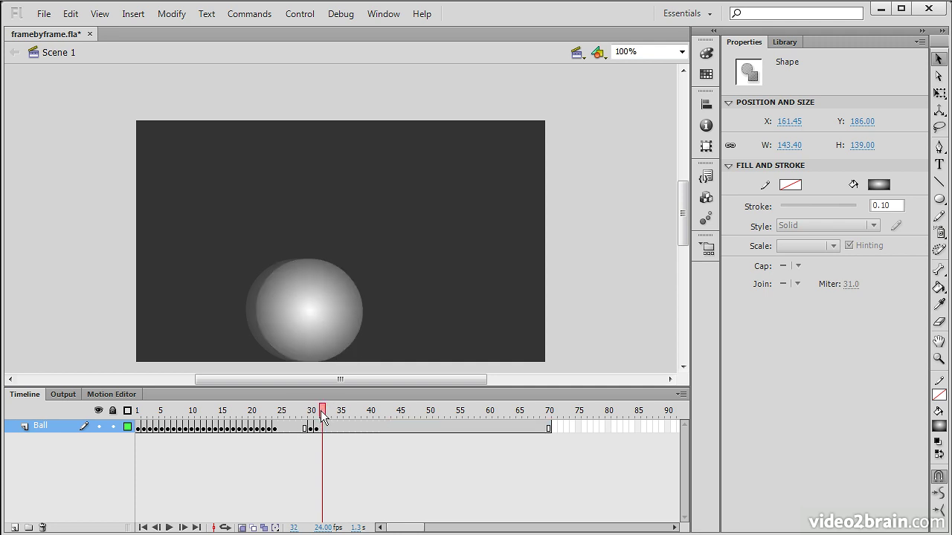
left_click(295, 345)
key("Right")
key("Right")
key("Right")
key("Right")
key("Right")
key("Right")
key("Right")
key("Right")
key("Right")
key("Right")
key("Right")
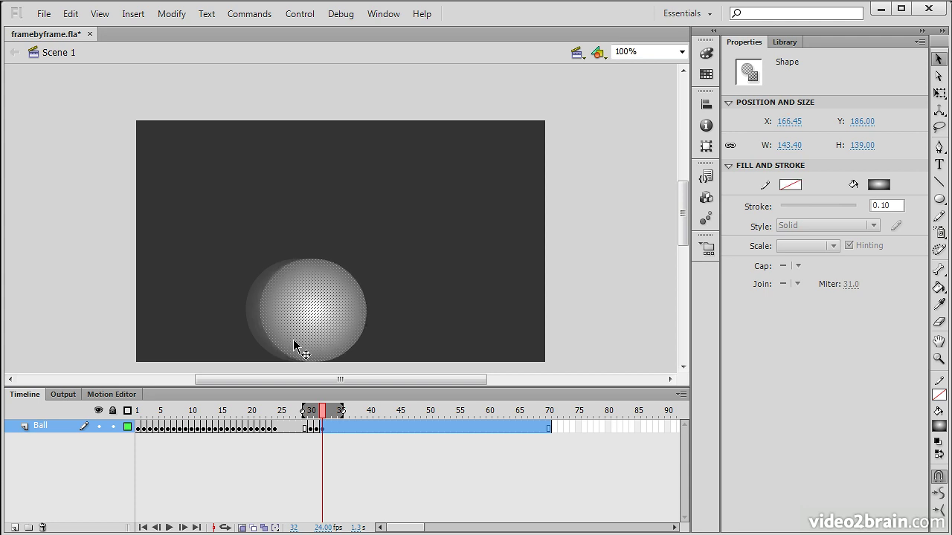
key("Right")
key("Right")
key("Right")
key("Right")
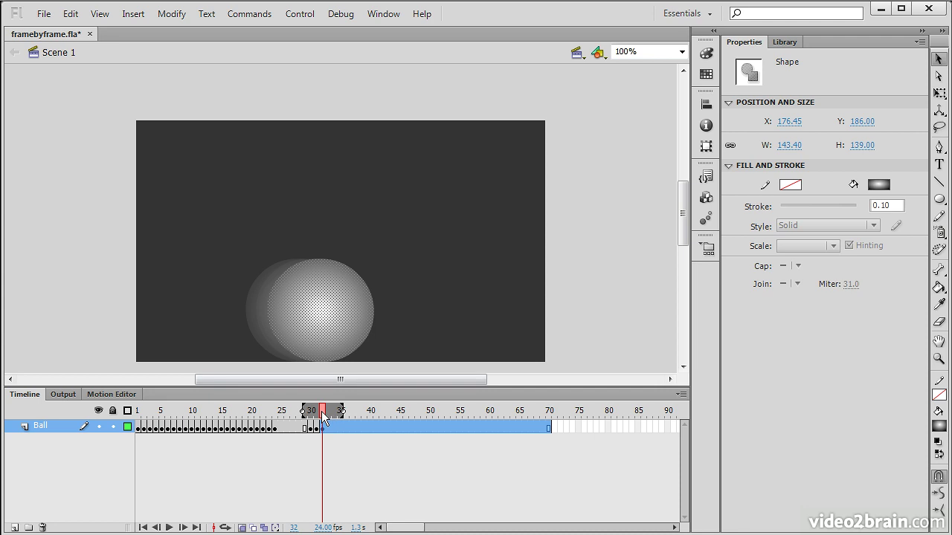
- Turn off onion skinning and scrub the frames without ghost copies
left_click_drag(328, 416, 297, 418)
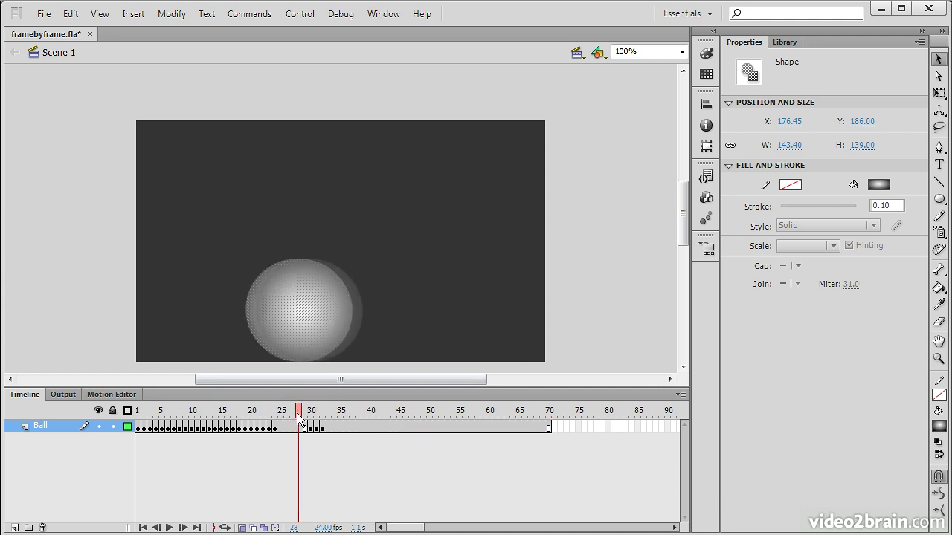
left_click(243, 527)
left_click(245, 527)
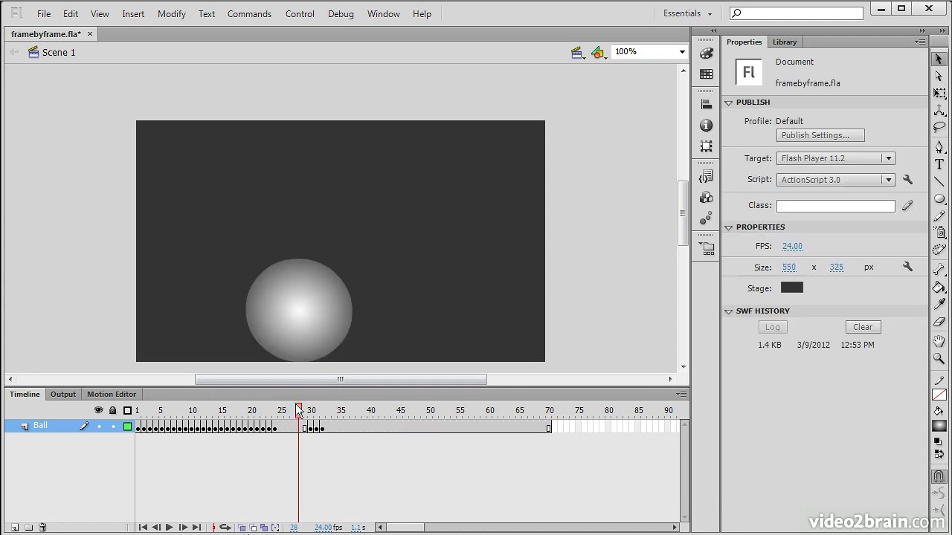
mouse_move(300, 414)
left_mouse_down()
mouse_move(325, 414)
mouse_move(234, 416)
mouse_move(329, 416)
mouse_move(314, 417)
mouse_move(329, 426)
mouse_move(223, 416)
mouse_move(304, 417)
left_mouse_up()
- Re-enable onion skin with Onion Skin Outlines so ghosts appear as outlines
left_click(241, 527)
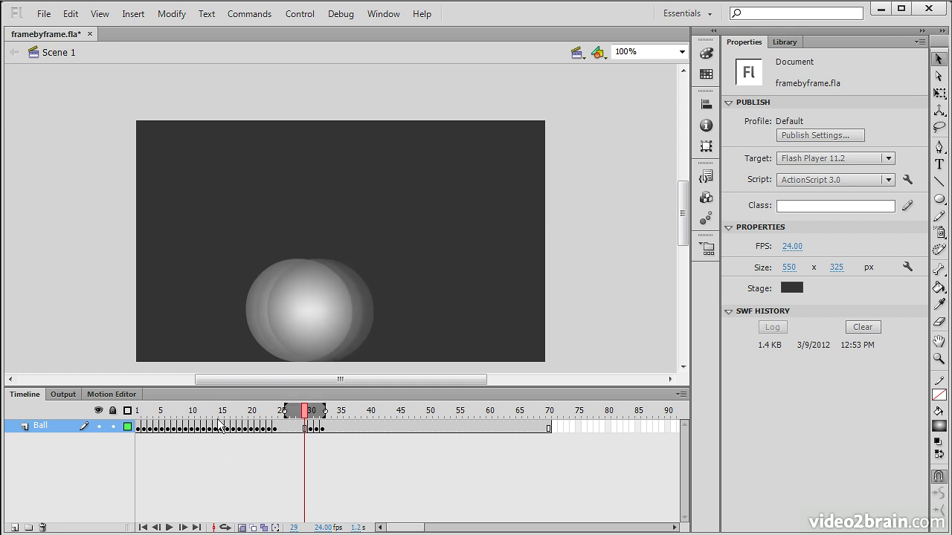
left_click(253, 527)
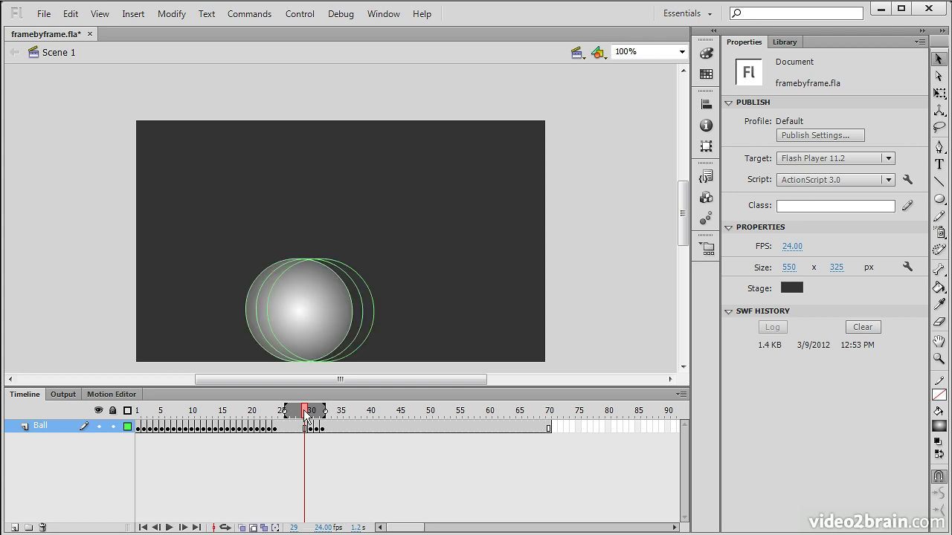
left_click_drag(306, 411, 209, 411)
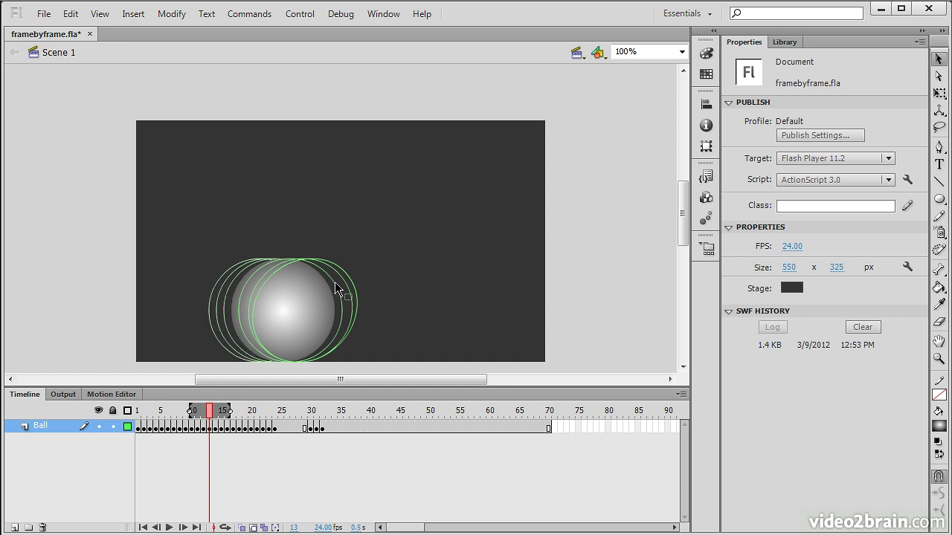
key("comma")
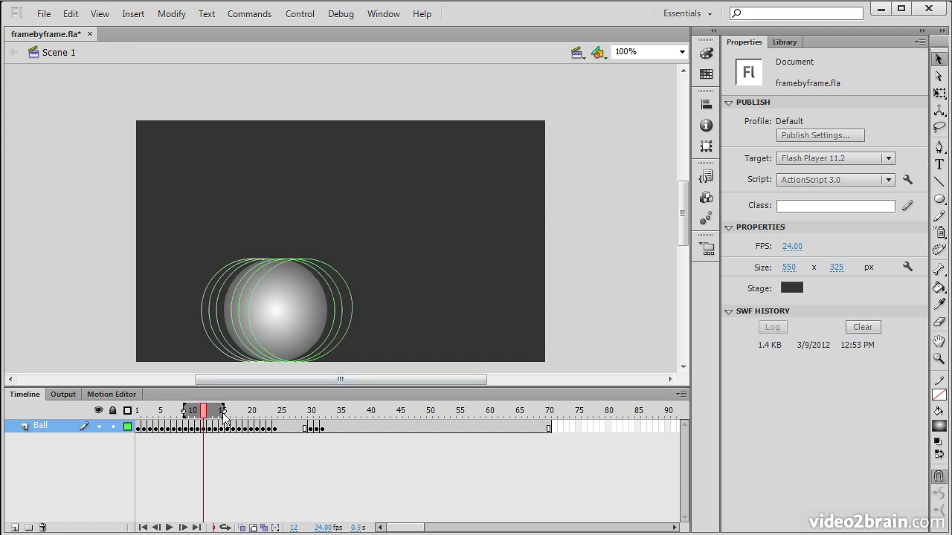
- Widen the onion-skin markers to span roughly frames 6 to 29, toggling outlines off and on
left_click_drag(225, 412, 282, 411)
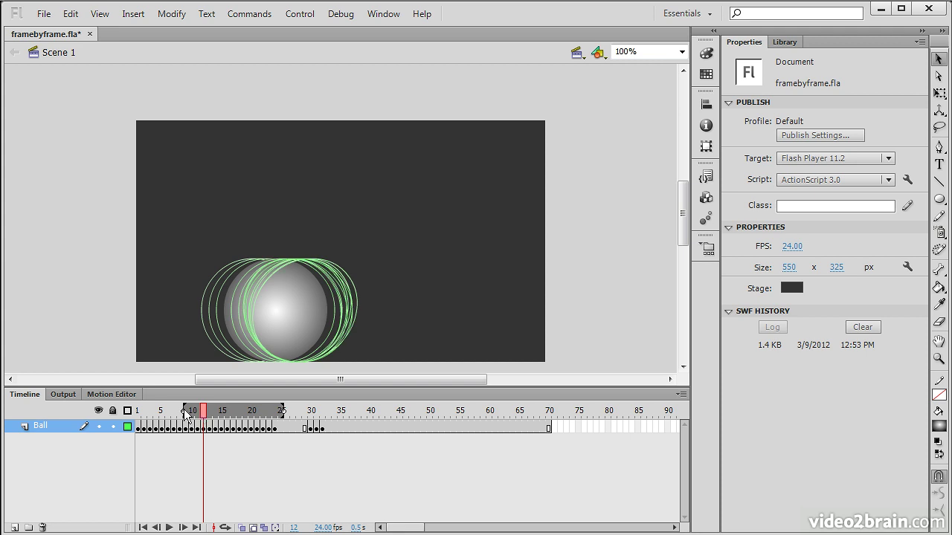
left_click_drag(185, 411, 143, 411)
left_click_drag(203, 411, 227, 416)
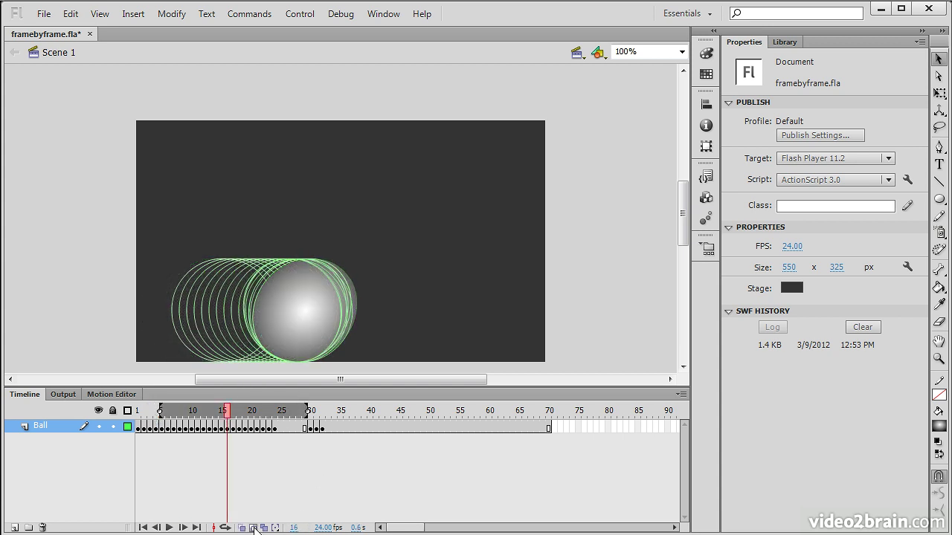
left_click(253, 527)
left_click(253, 527)
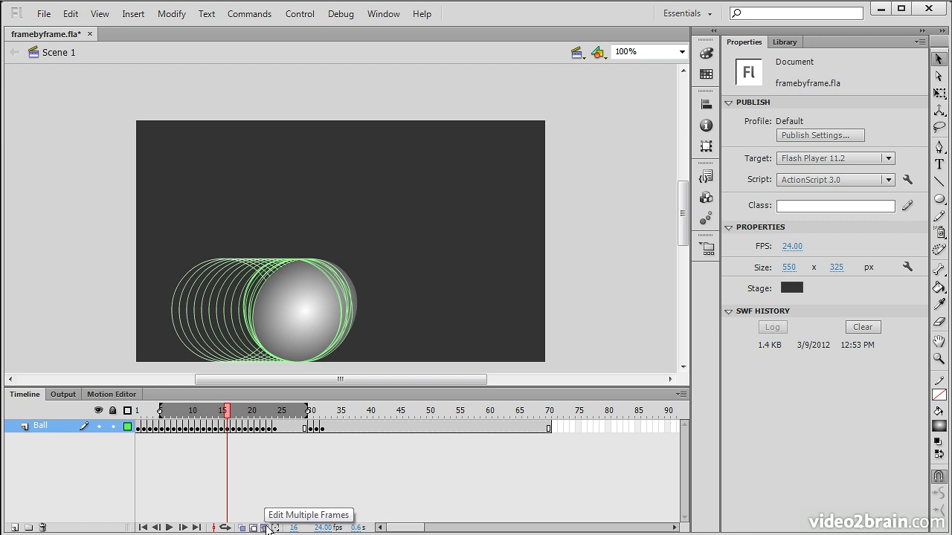
- Enable Edit Multiple Frames and select several ghost ball copies on the stage
left_click(265, 527)
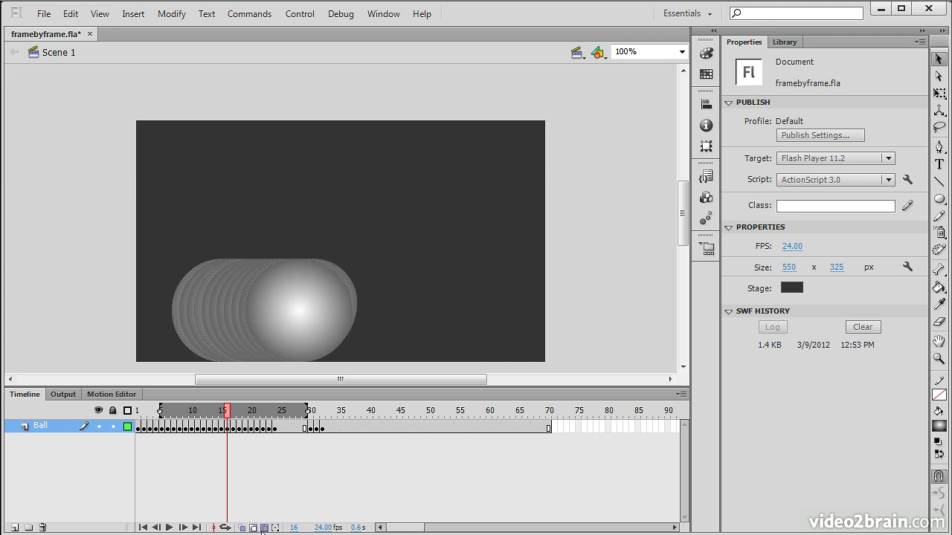
left_click(293, 323)
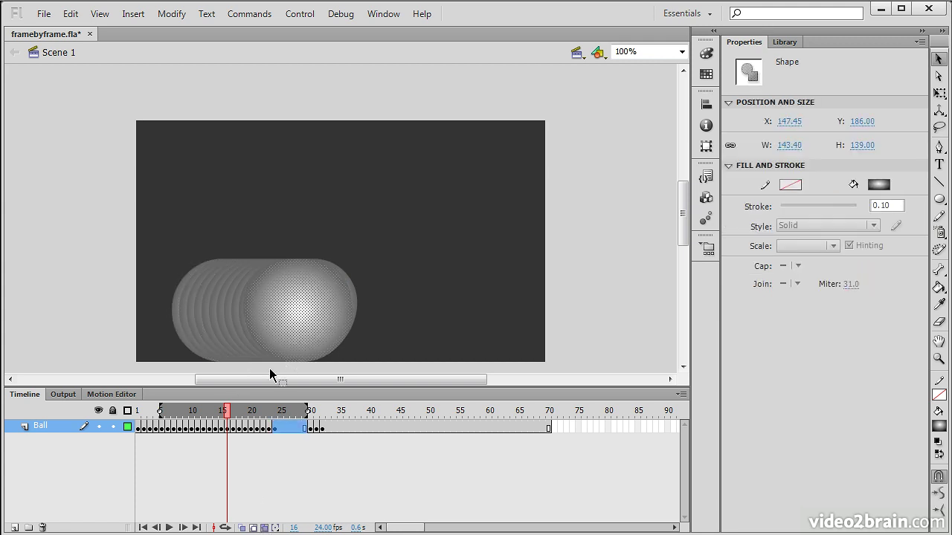
left_click(226, 330)
left_click(200, 340)
left_click(185, 328)
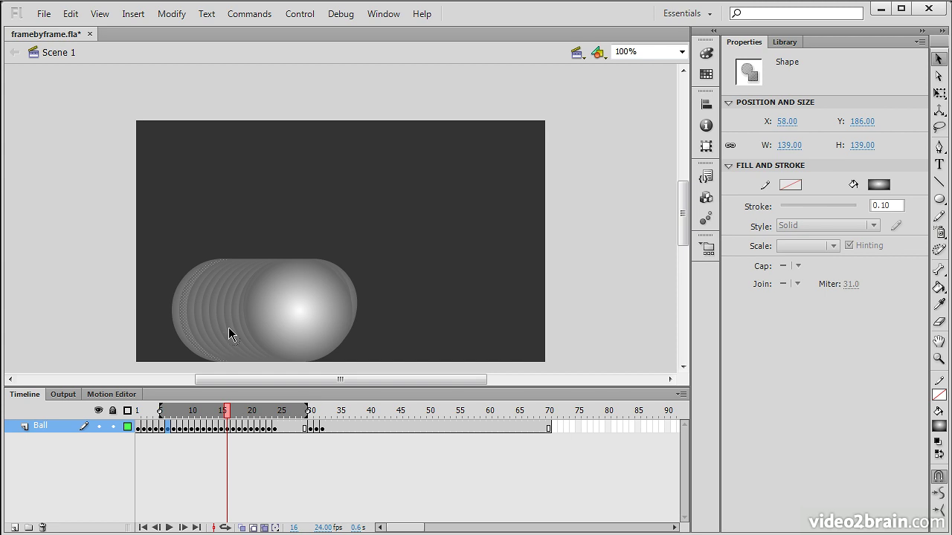
left_click(228, 328)
left_click(202, 335)
left_click(174, 428)
- Move to frame 15 and nudge one ball copy 1 pixel right
left_click(222, 411)
mouse_move(210, 413)
left_mouse_down()
mouse_move(137, 413)
mouse_move(304, 413)
mouse_move(226, 413)
left_mouse_up()
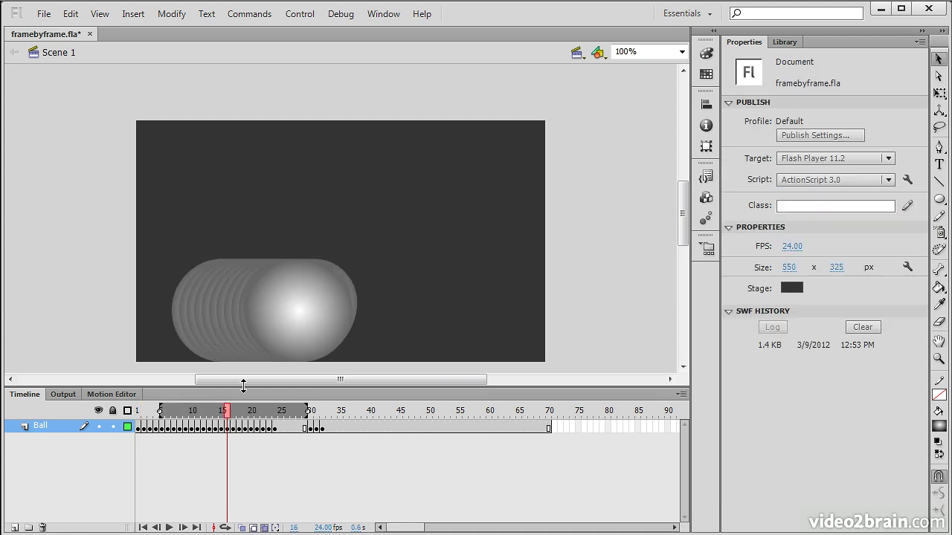
left_click(227, 347)
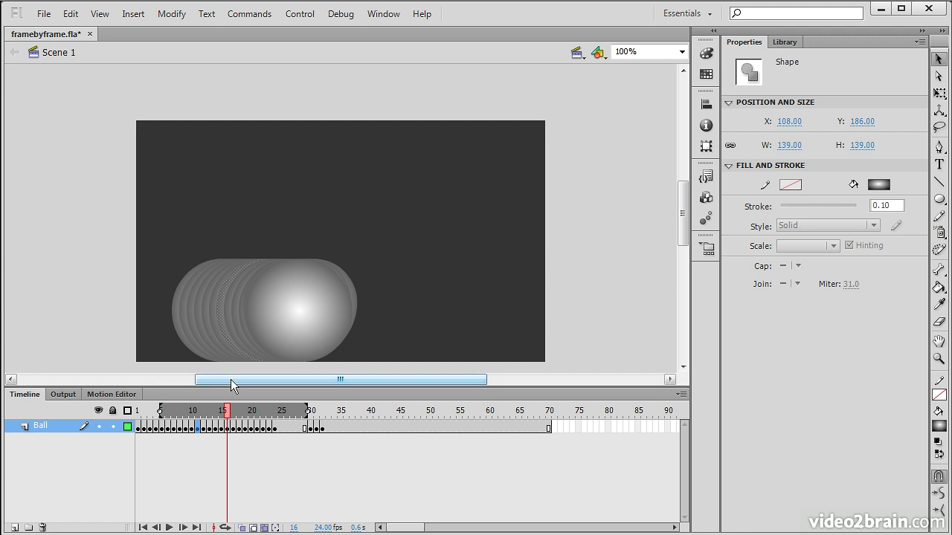
key("Right")
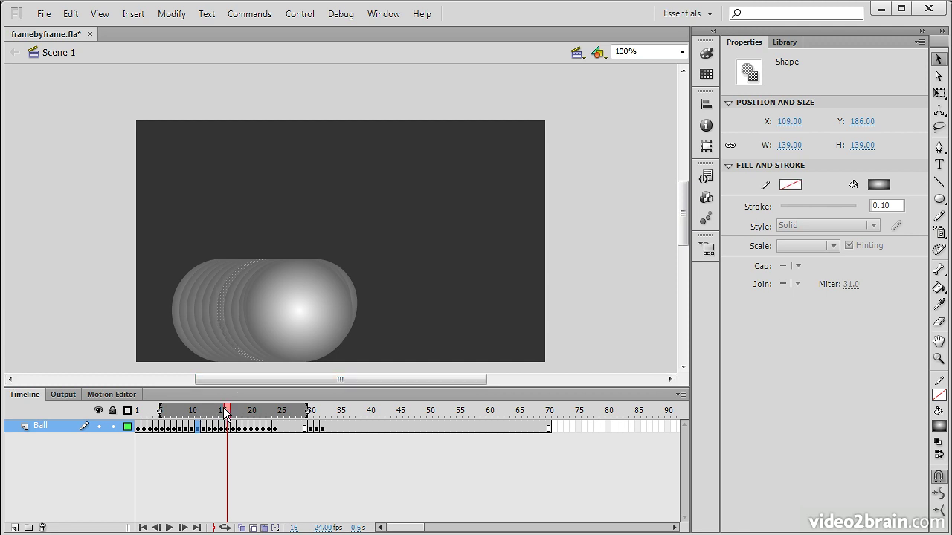
mouse_move(226, 414)
left_mouse_down()
mouse_move(191, 414)
mouse_move(246, 413)
mouse_move(170, 418)
mouse_move(299, 414)
mouse_move(215, 414)
left_mouse_up()
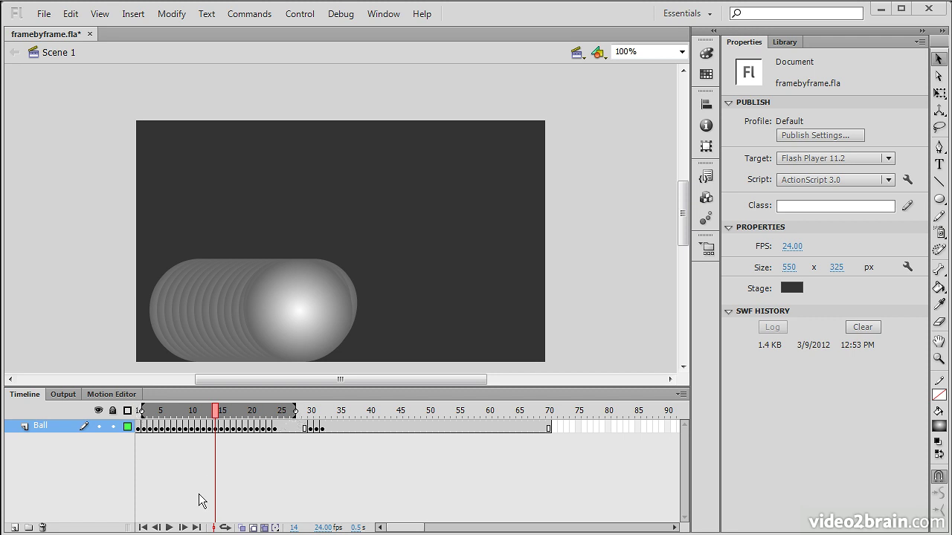
- Enable Always Show Markers and Anchor Markers, narrowing the range to end at frame 25
left_click(275, 528)
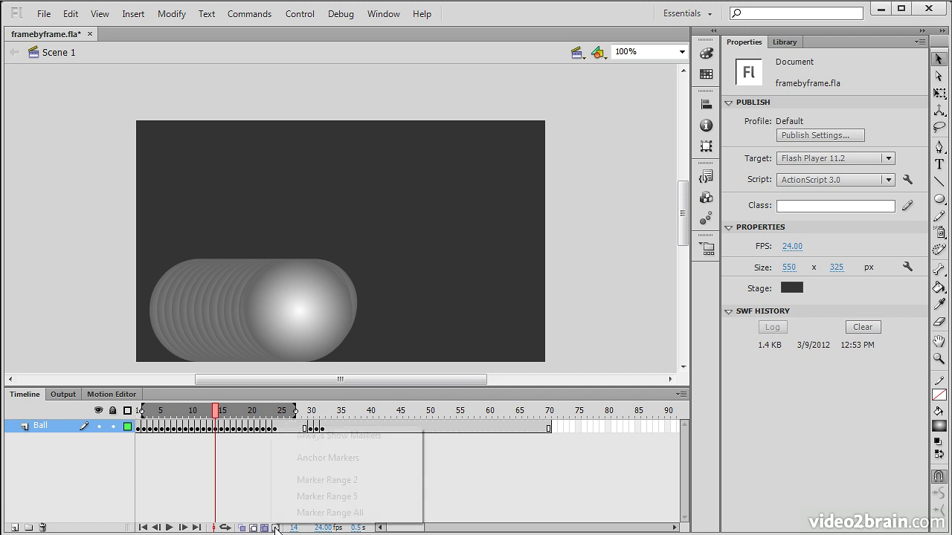
left_click(360, 437)
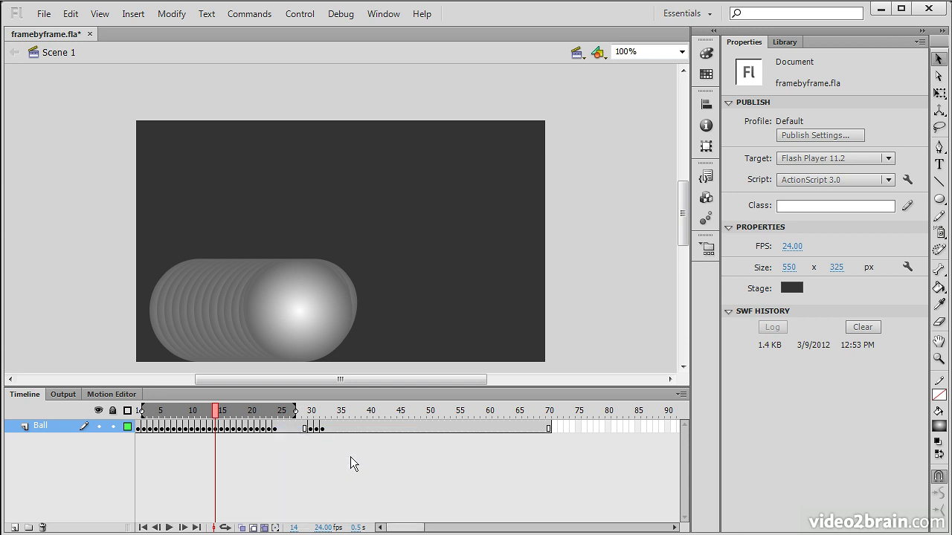
left_click(276, 528)
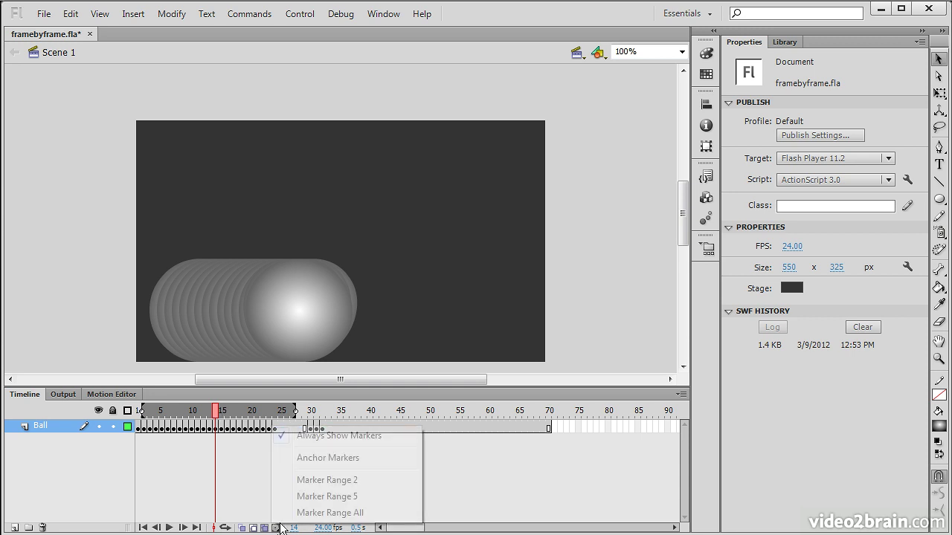
left_click(312, 459)
mouse_move(295, 411)
left_mouse_down()
mouse_move(264, 411)
mouse_move(282, 411)
left_mouse_up()
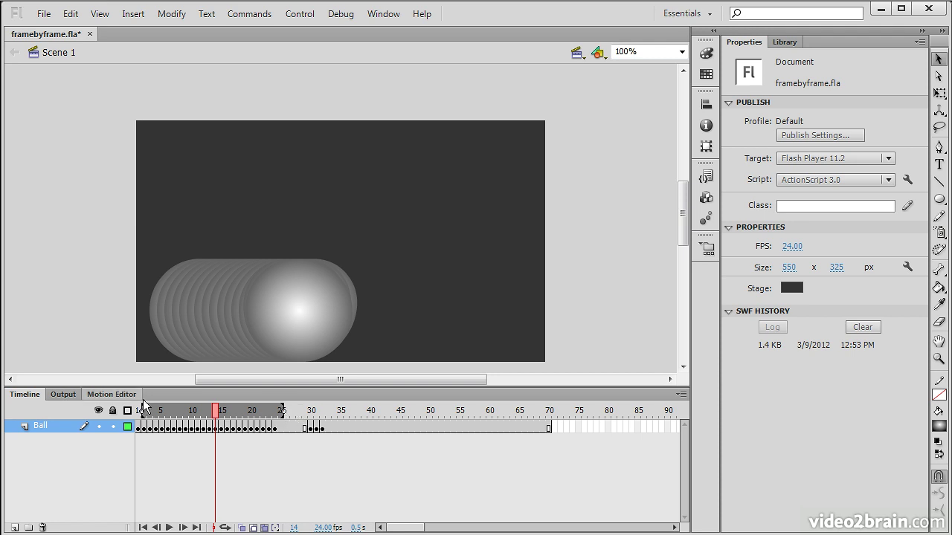
left_click_drag(211, 418, 227, 441)
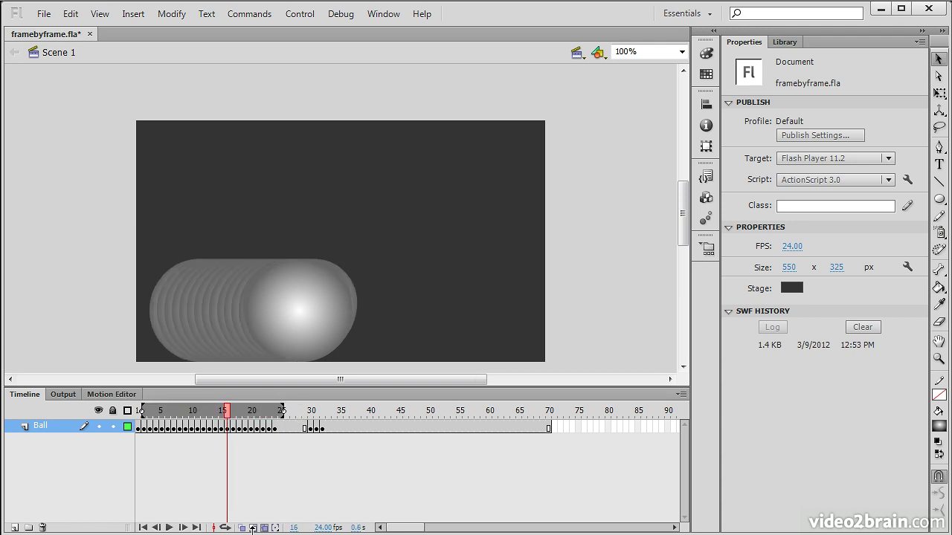
- Toggle Always Show Markers and set Marker Range All to cover frames 1 to 70
left_click(276, 528)
left_click(320, 436)
left_click(277, 528)
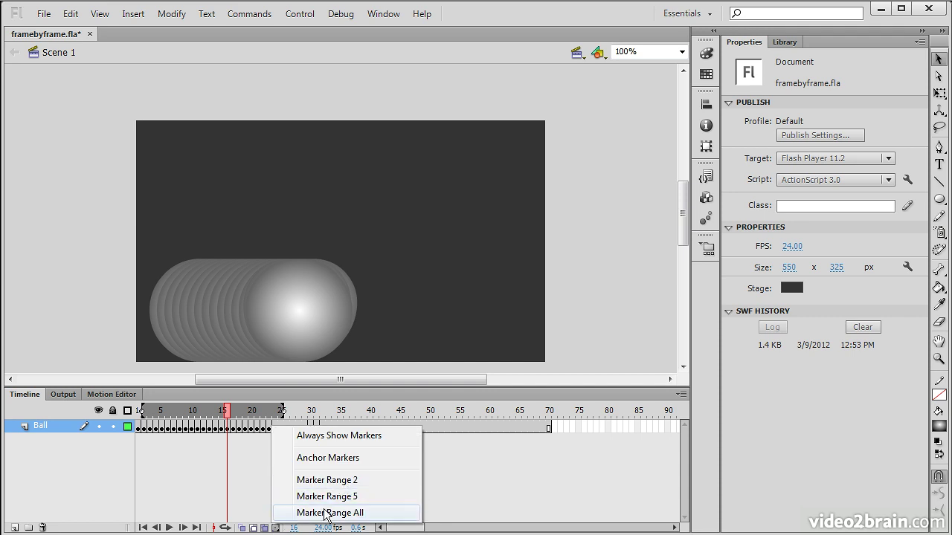
left_click(325, 513)
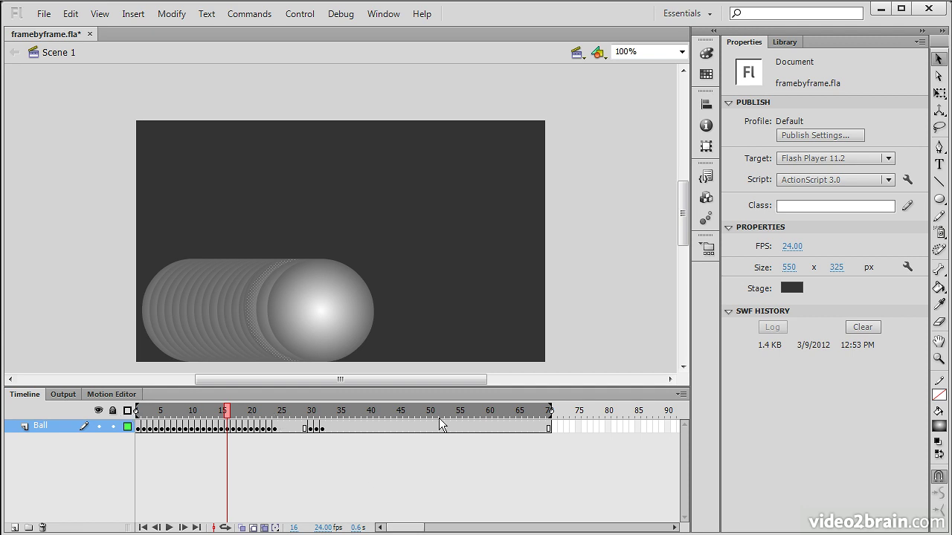
- Set Marker Range 5 and move the playhead toward frame 21
left_click(275, 528)
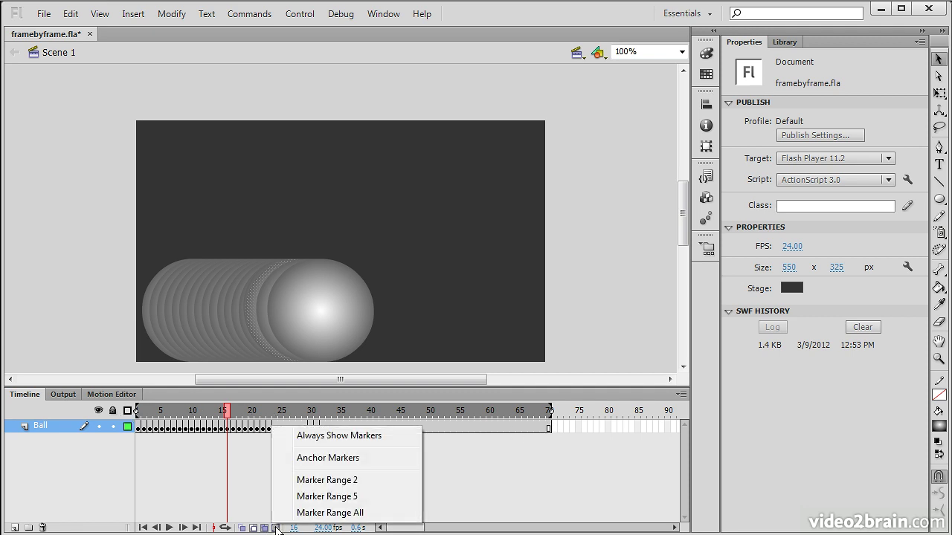
left_click(348, 500)
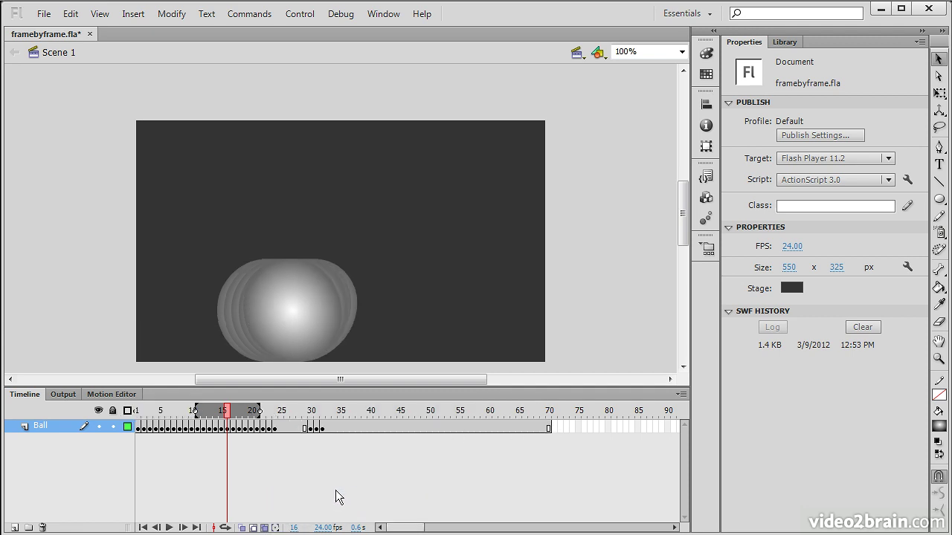
mouse_move(228, 413)
left_mouse_down()
mouse_move(250, 416)
mouse_move(222, 415)
left_mouse_up()
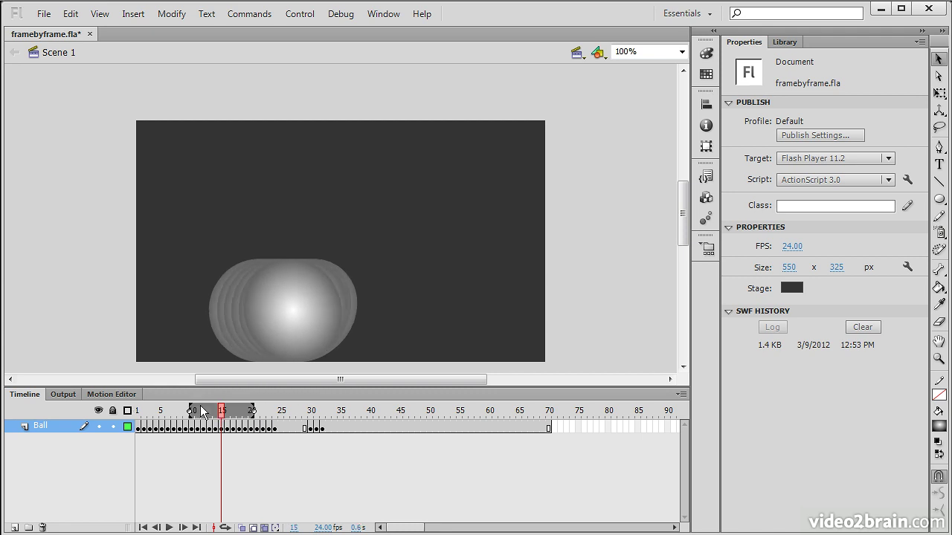
- Set Marker Range 2 around frame 12 and show the ghosts as outlines
left_click(275, 528)
left_click(333, 481)
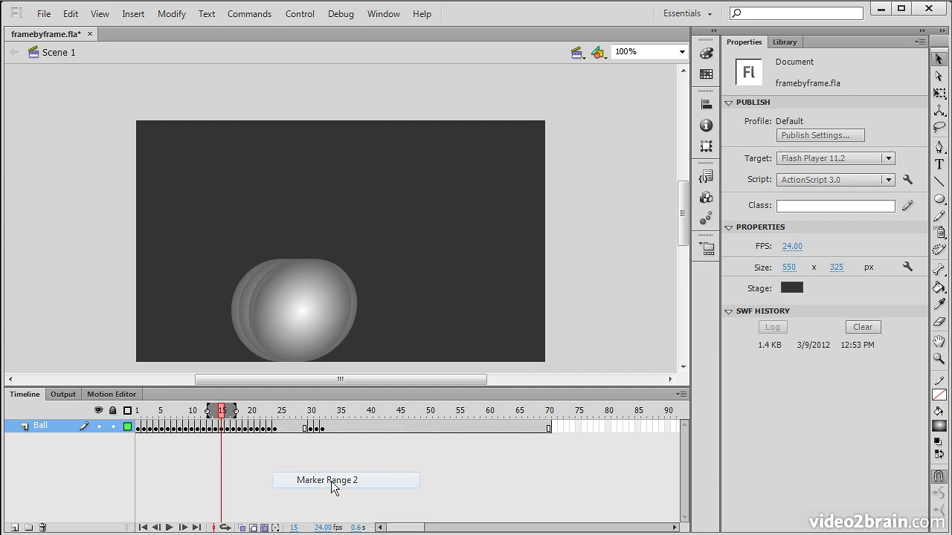
mouse_move(223, 414)
left_mouse_down()
mouse_move(195, 414)
mouse_move(248, 414)
mouse_move(209, 414)
left_mouse_up()
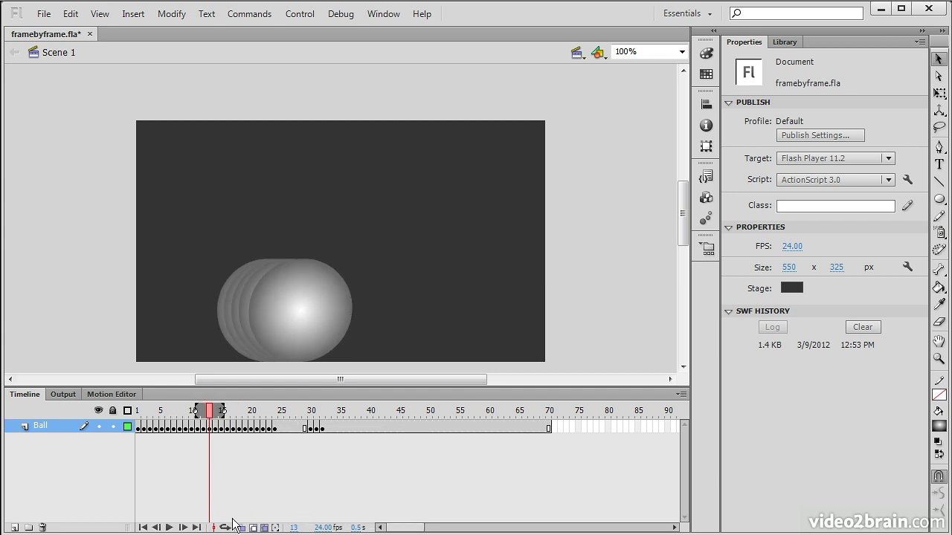
left_click(274, 523)
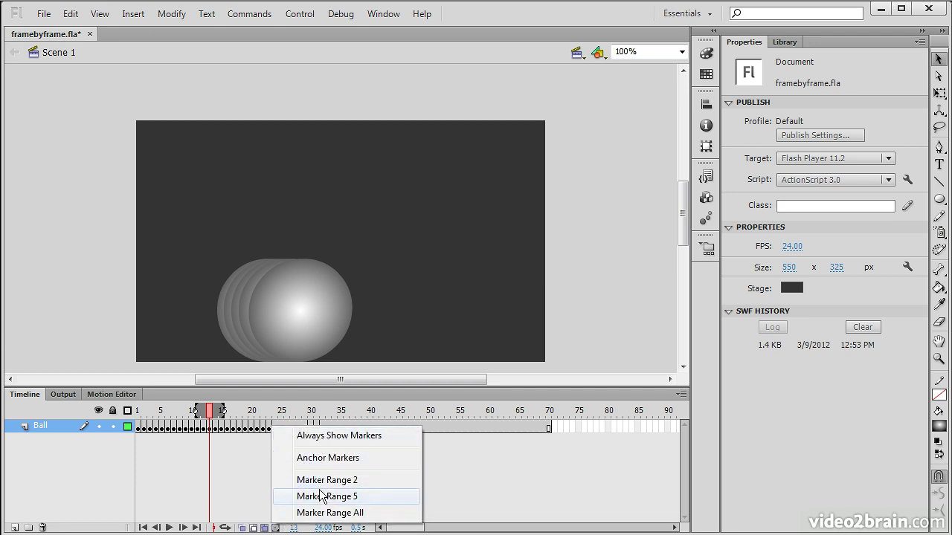
left_click(264, 527)
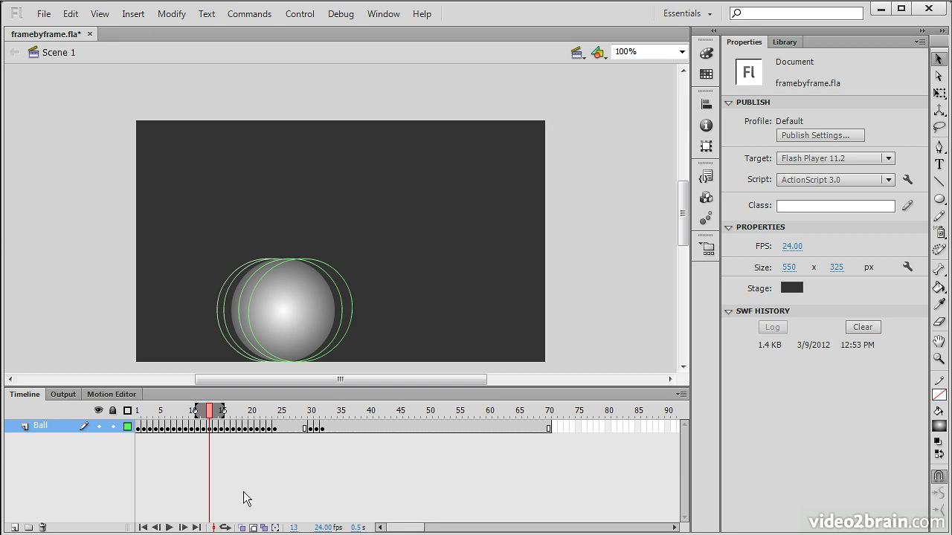
- Switch off the onion-skin outlines and scrub the animation showing only the single ball
left_click(253, 527)
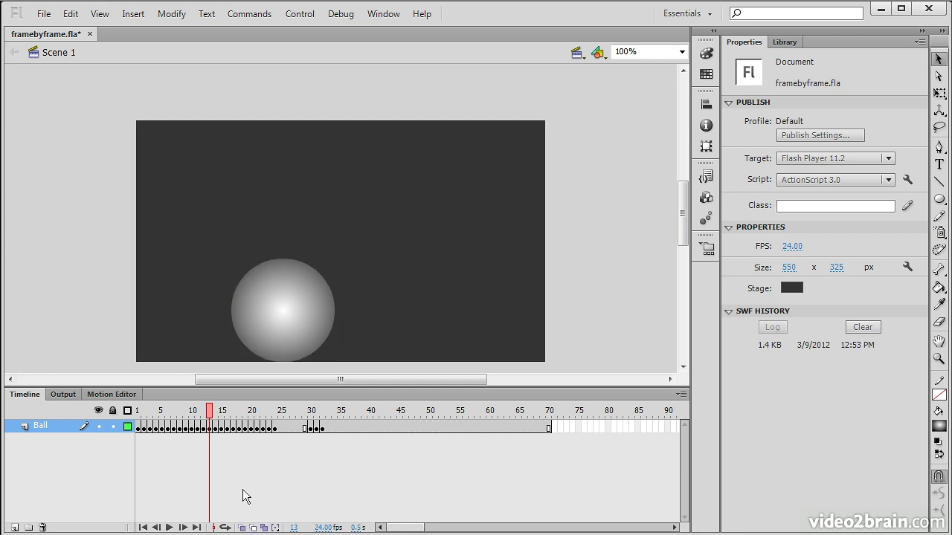
mouse_move(213, 417)
left_mouse_down()
mouse_move(150, 417)
mouse_move(282, 417)
mouse_move(161, 417)
mouse_move(246, 427)
mouse_move(203, 433)
left_mouse_up()
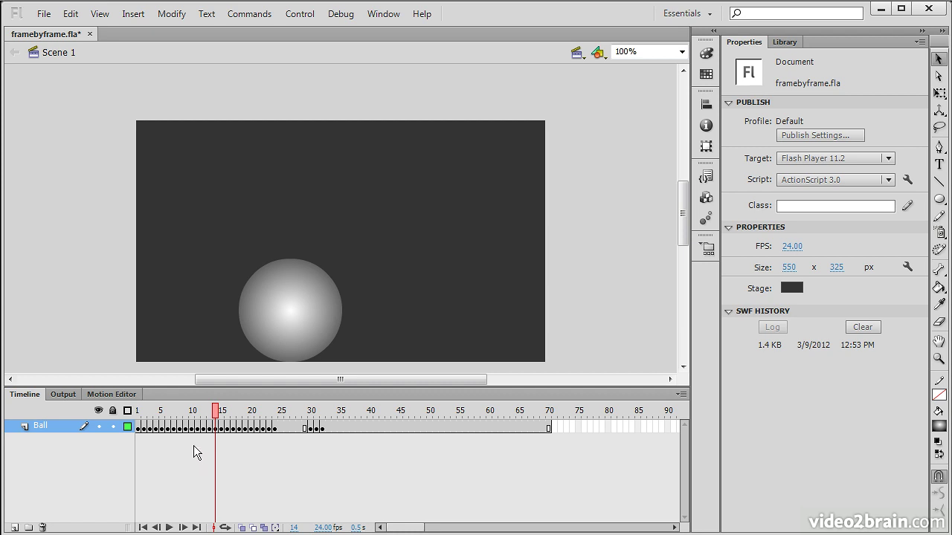